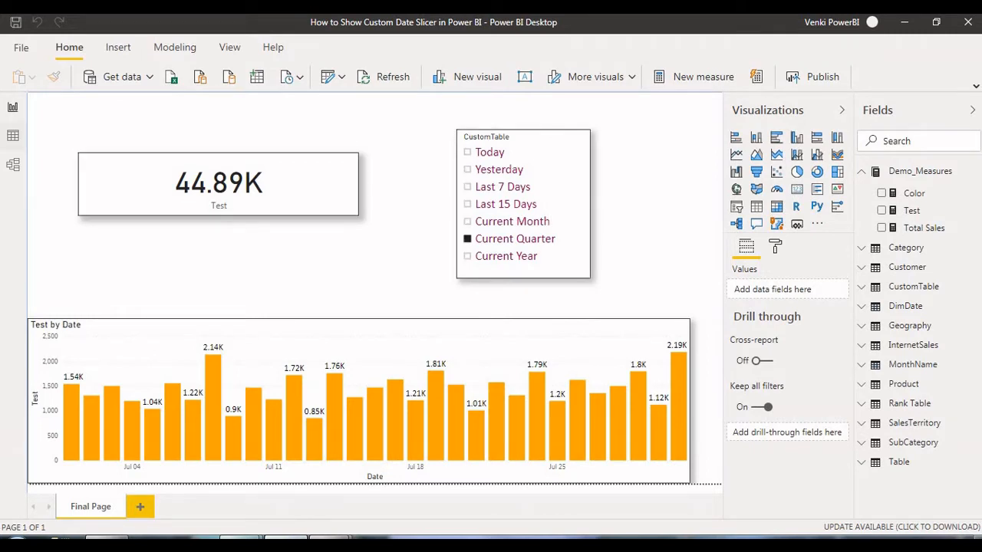
# Step: Examine the rows and values of CustomTable in the data view, and return to the report page
pyautogui.click(13, 136)
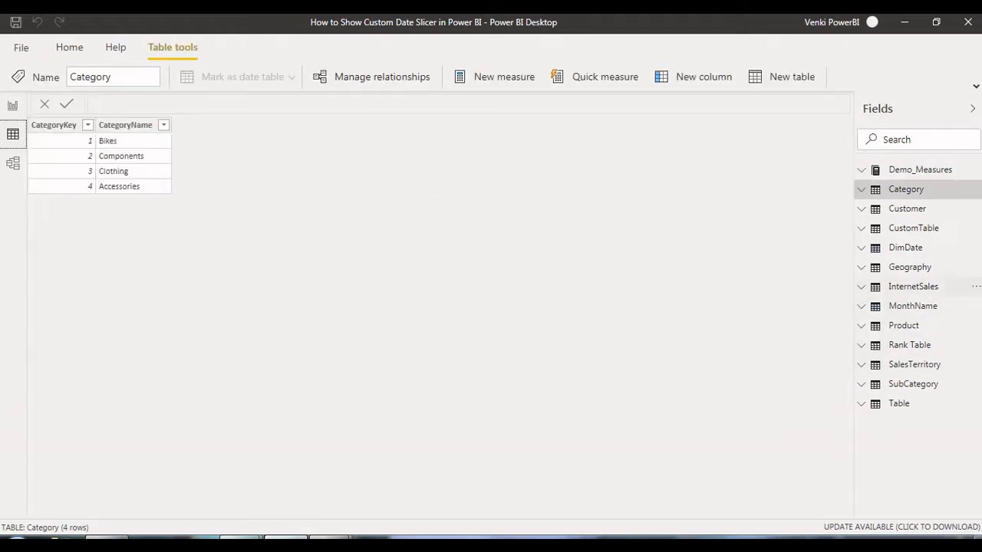
pyautogui.click(951, 228)
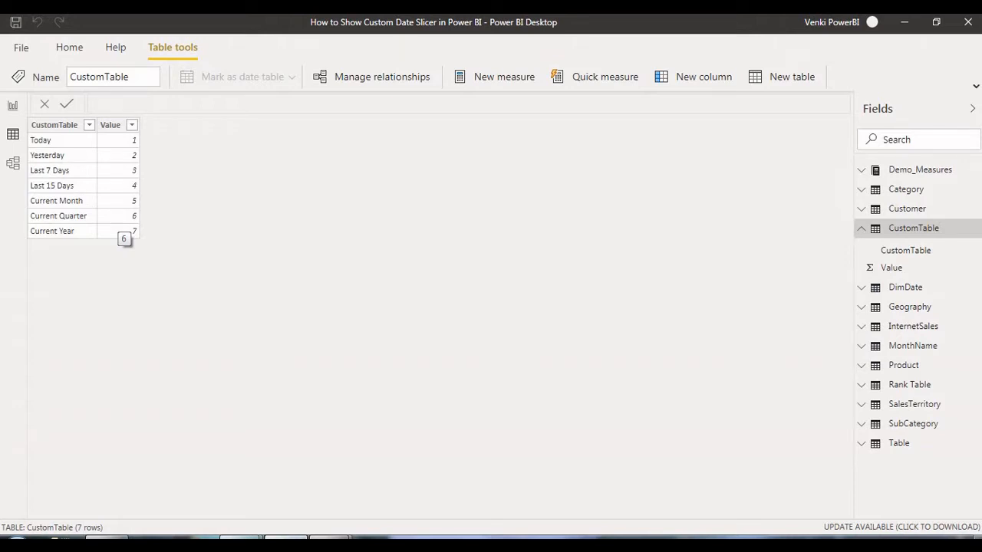
pyautogui.click(13, 107)
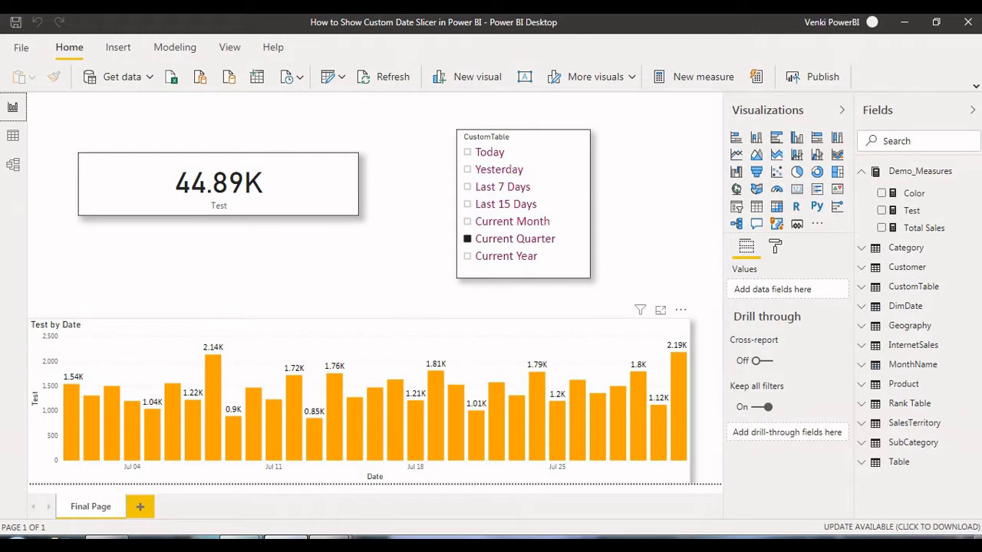
# Step: Filter the report by each CustomTable slicer option in order, from Today to Current Year, and compare the Test card and chart
pyautogui.click(230, 184)
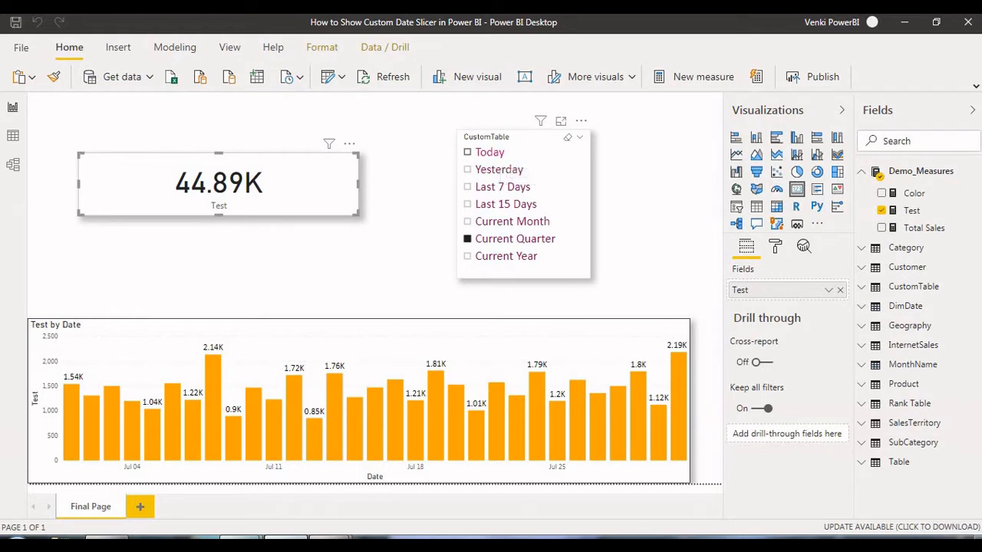
pyautogui.click(495, 154)
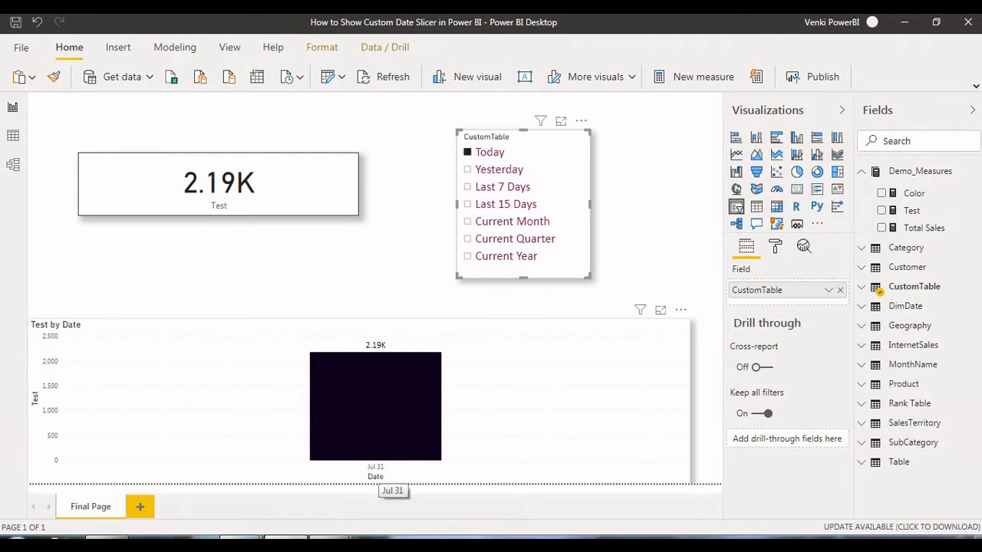
pyautogui.moveTo(433, 379)
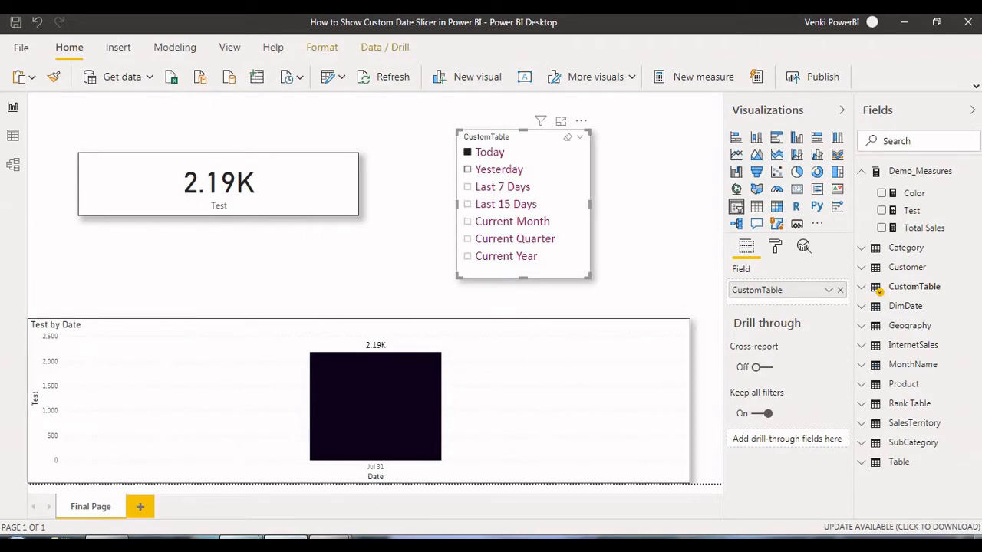
pyautogui.click(498, 172)
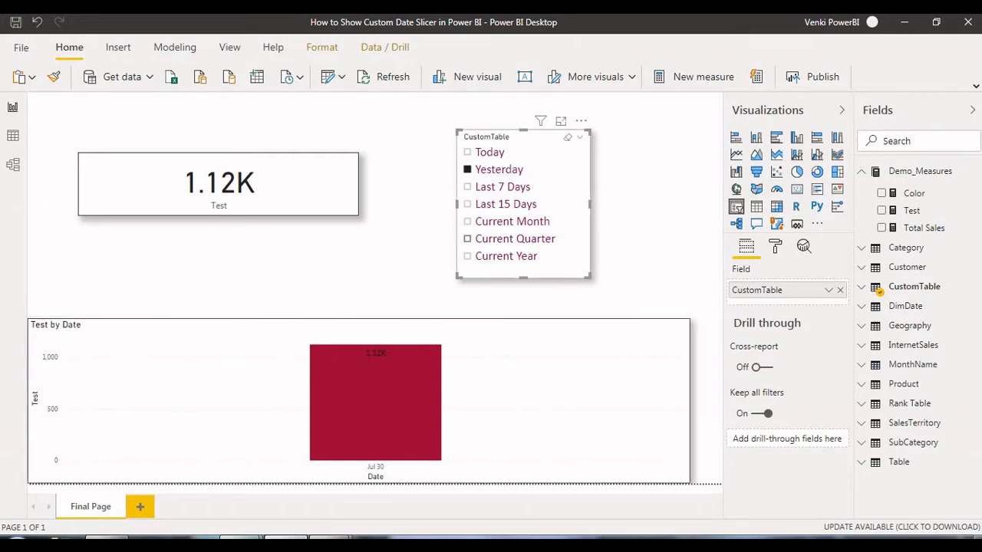
pyautogui.click(499, 187)
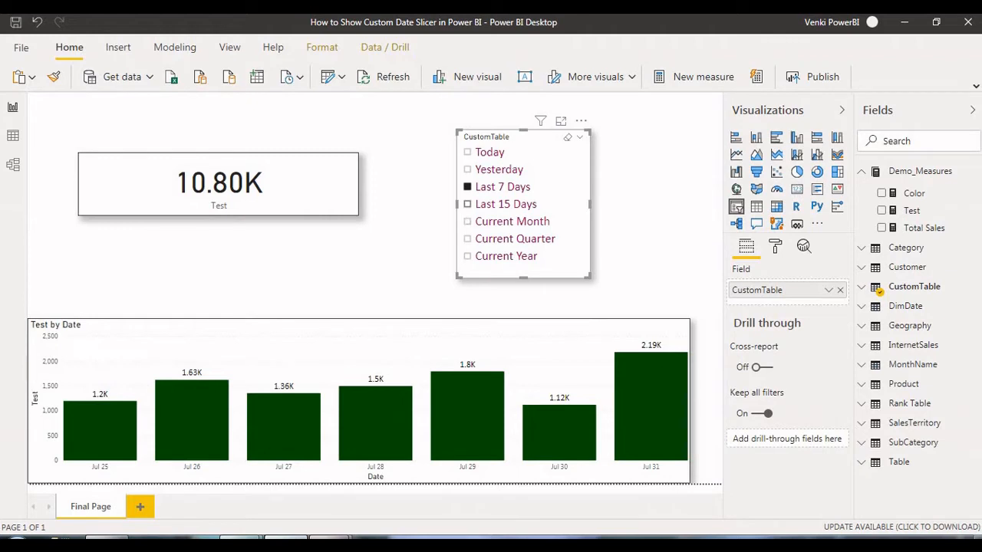
pyautogui.click(502, 205)
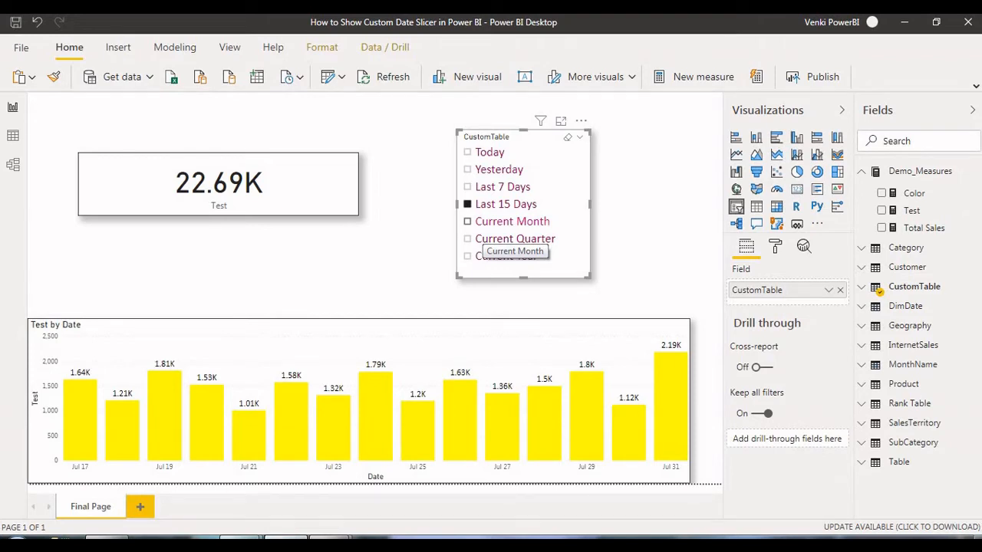
pyautogui.click(486, 222)
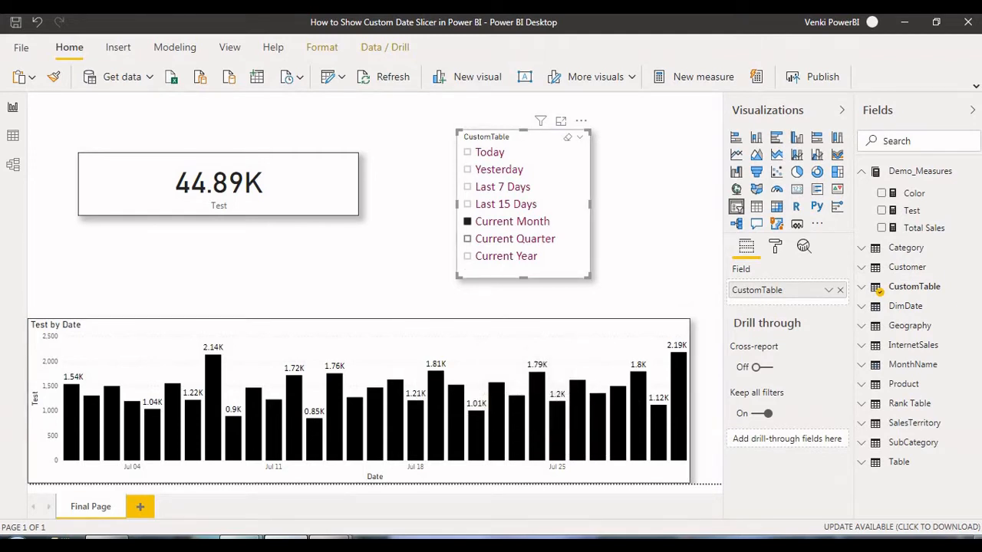
pyautogui.click(506, 239)
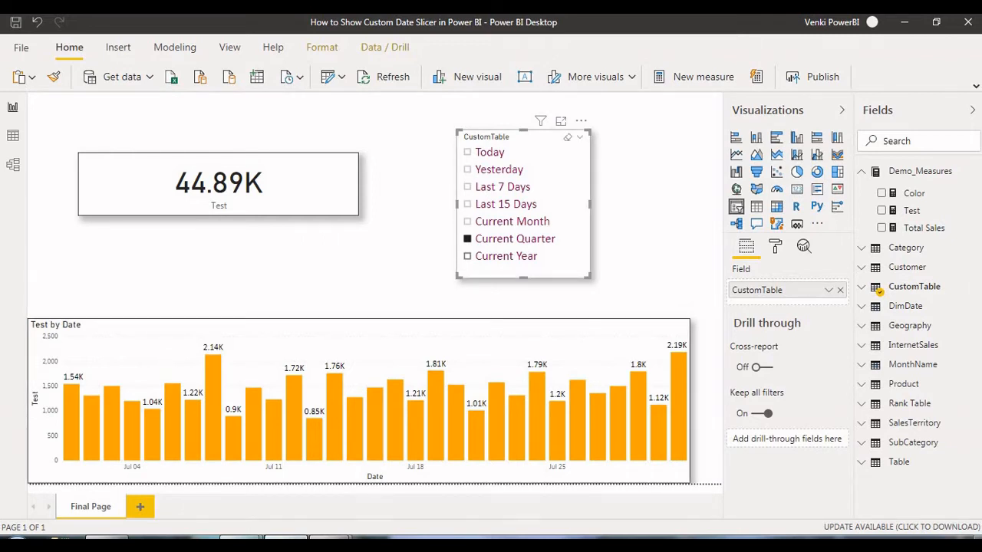
pyautogui.click(467, 256)
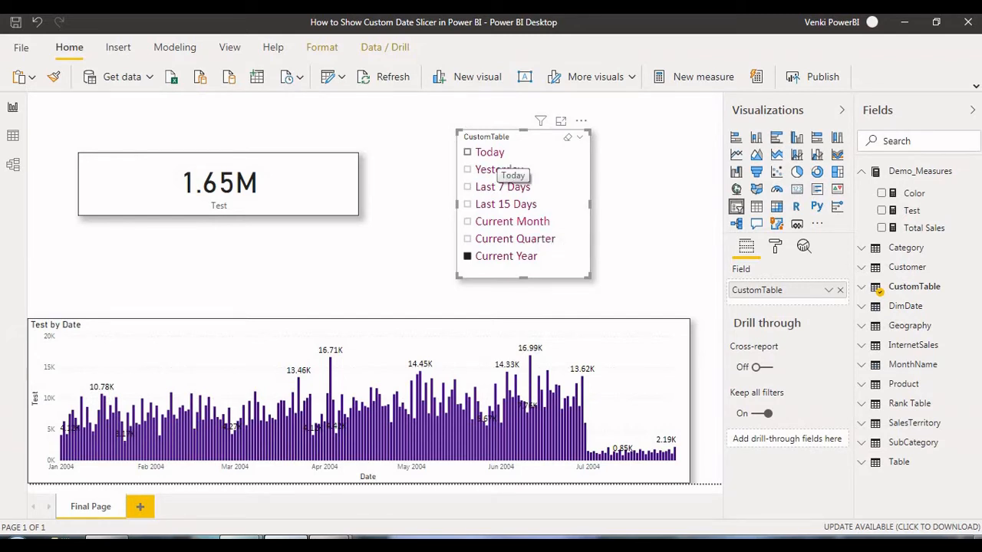
# Step: Run through all seven date slicer options again, ending on Current Year, to compare the bar colours and date ranges in the chart
pyautogui.click(494, 152)
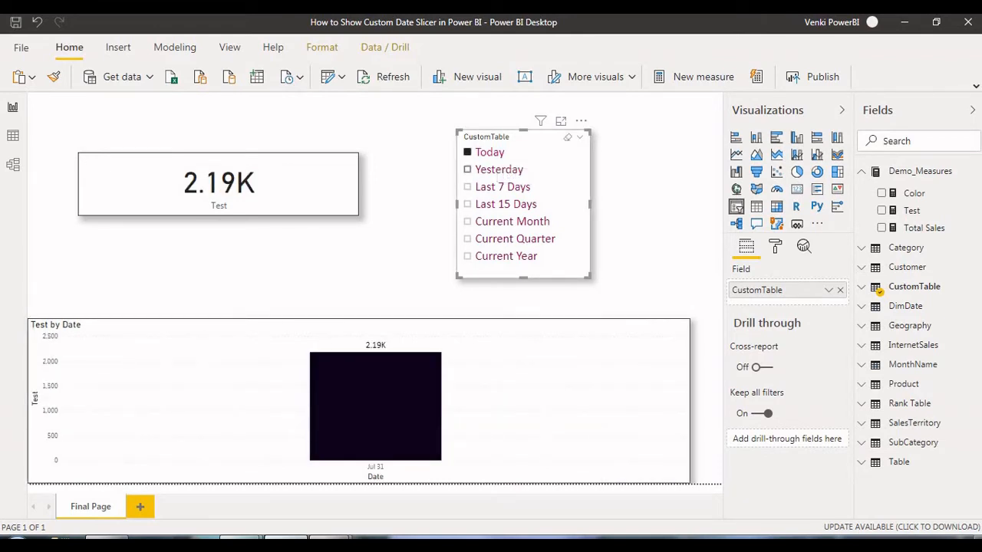
pyautogui.click(498, 169)
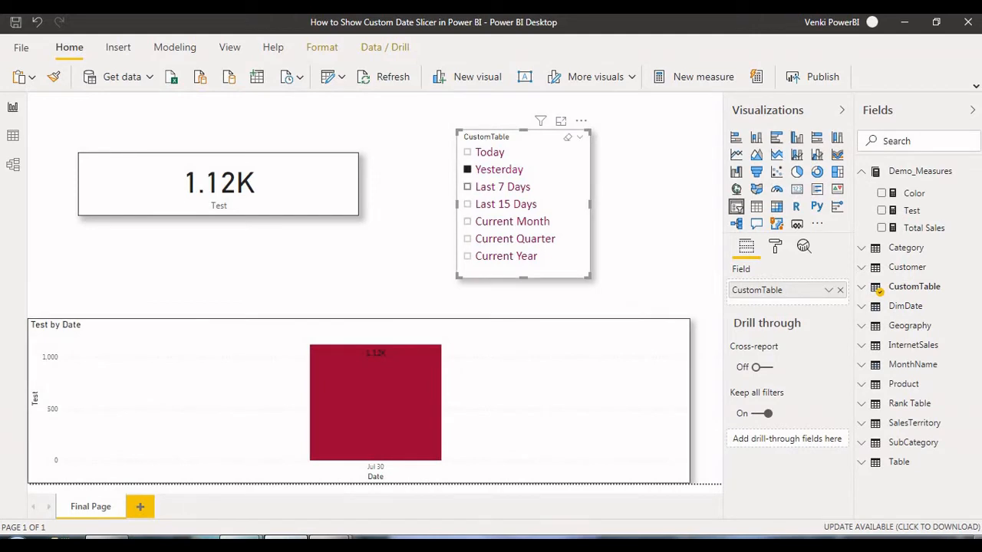
pyautogui.click(500, 186)
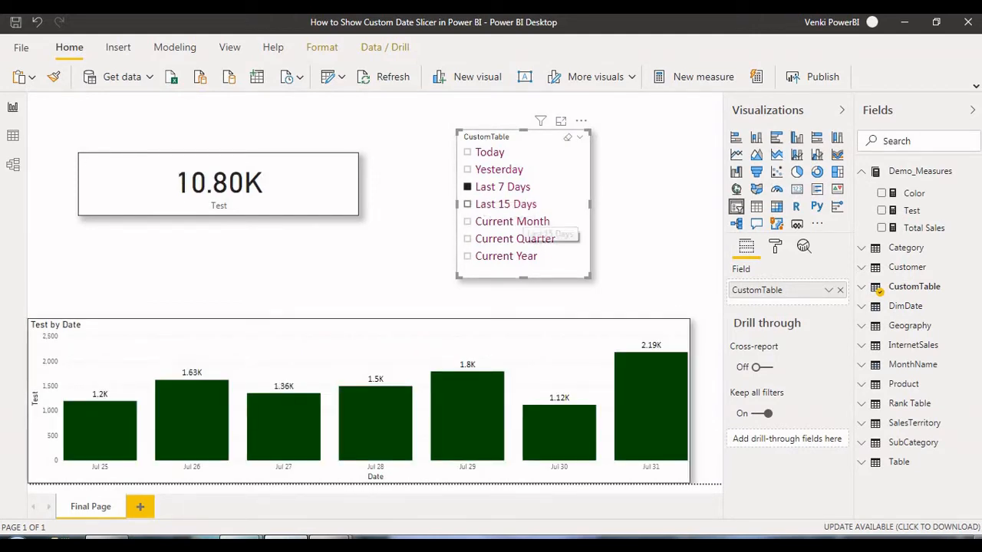
pyautogui.click(505, 204)
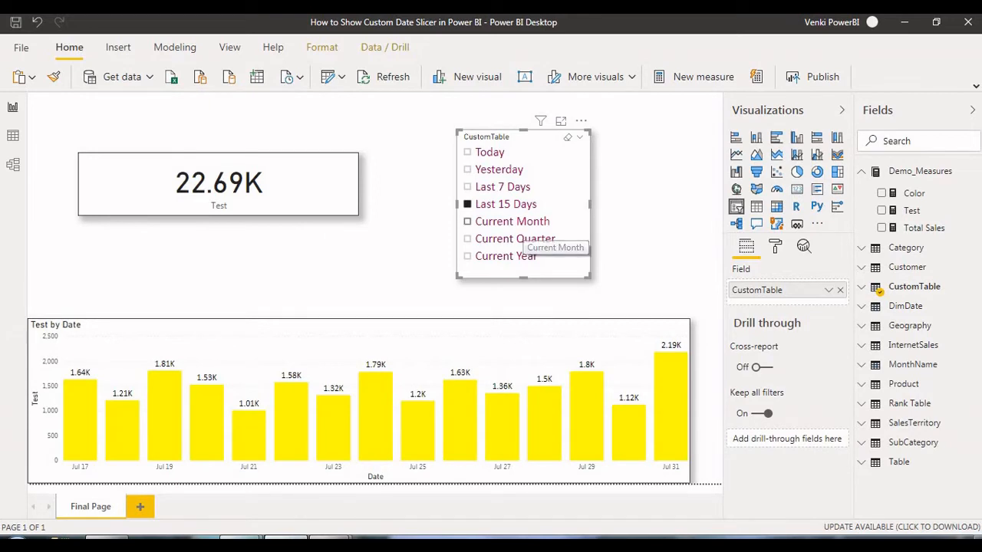
pyautogui.click(508, 222)
pyautogui.click(514, 239)
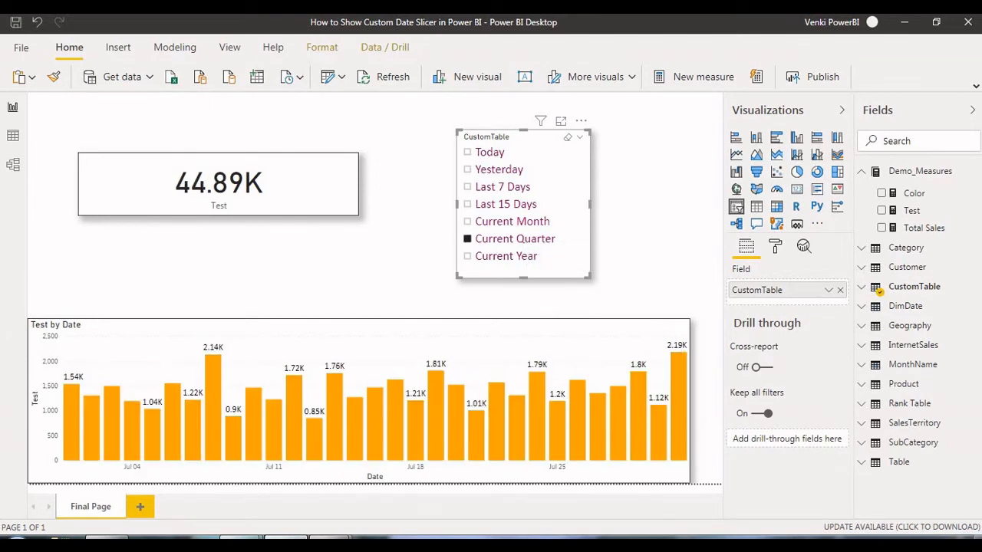
pyautogui.click(507, 256)
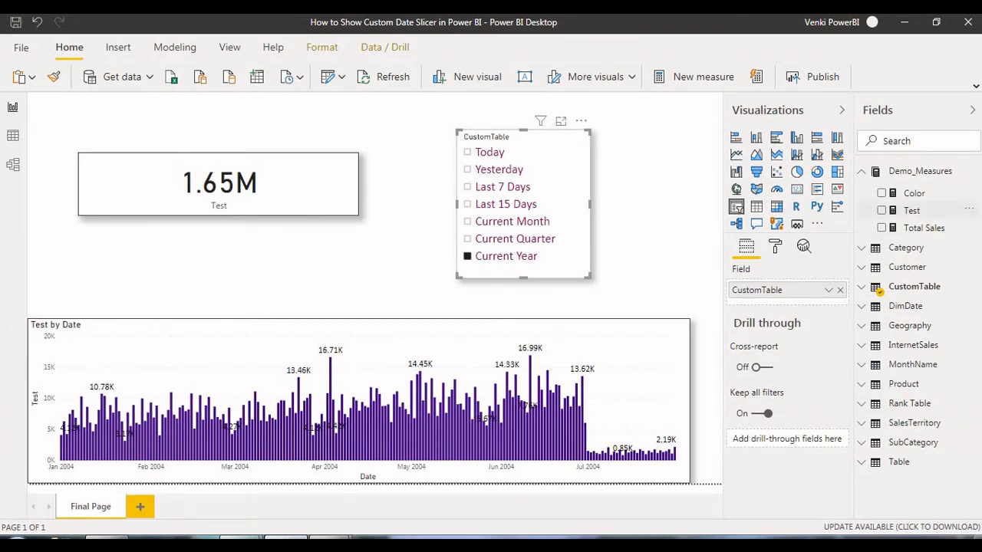
# Step: Open the full formula of the Test measure in Demo_Measures and examine its MainValue, MaxValue and Result variables
pyautogui.click(911, 210)
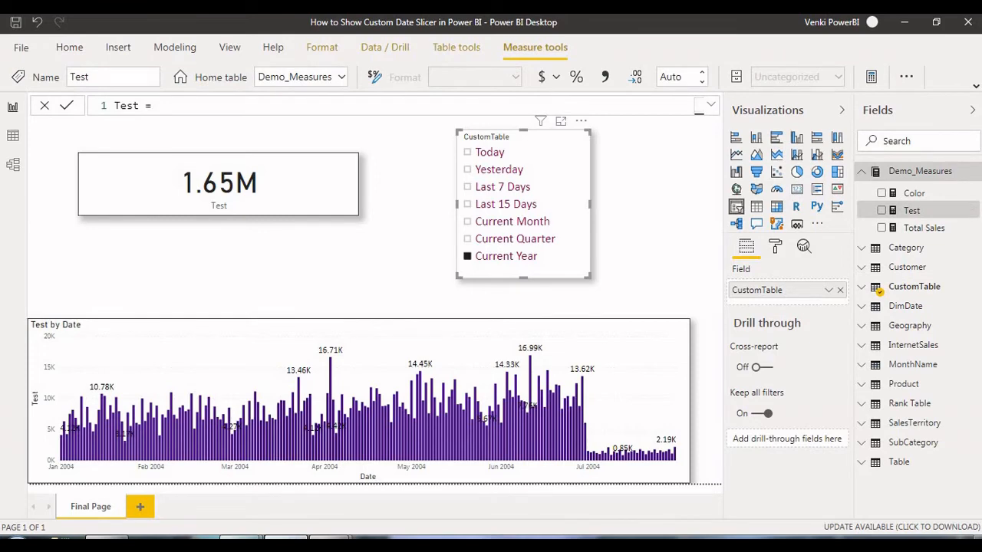
pyautogui.click(711, 105)
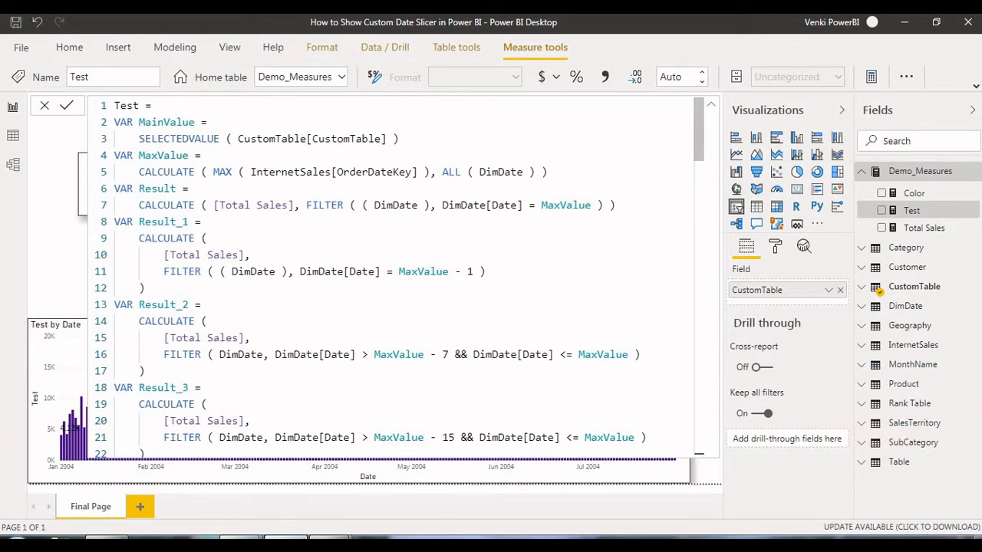
pyautogui.doubleClick(182, 123)
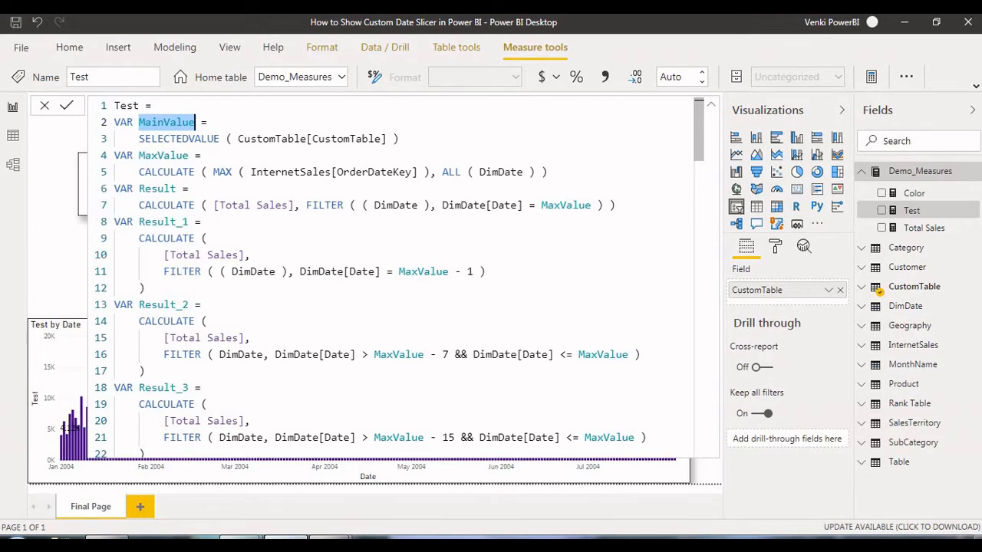
pyautogui.doubleClick(158, 156)
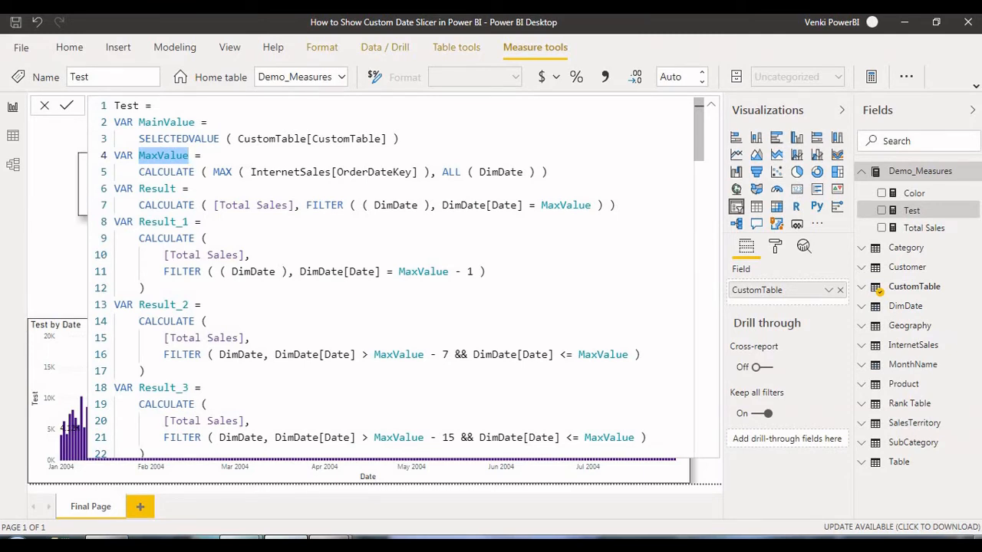
pyautogui.doubleClick(158, 189)
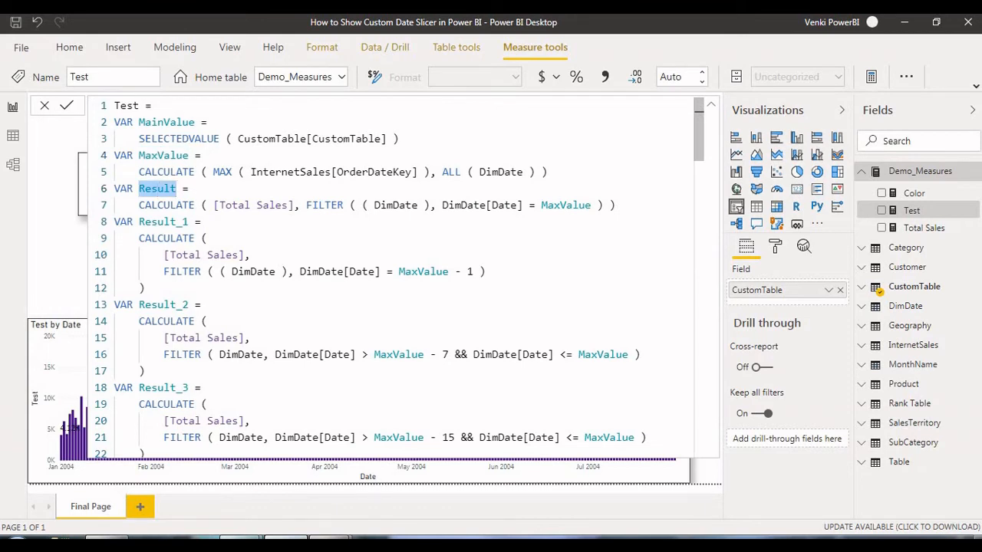
pyautogui.moveTo(151, 205); pyautogui.dragTo(475, 204)
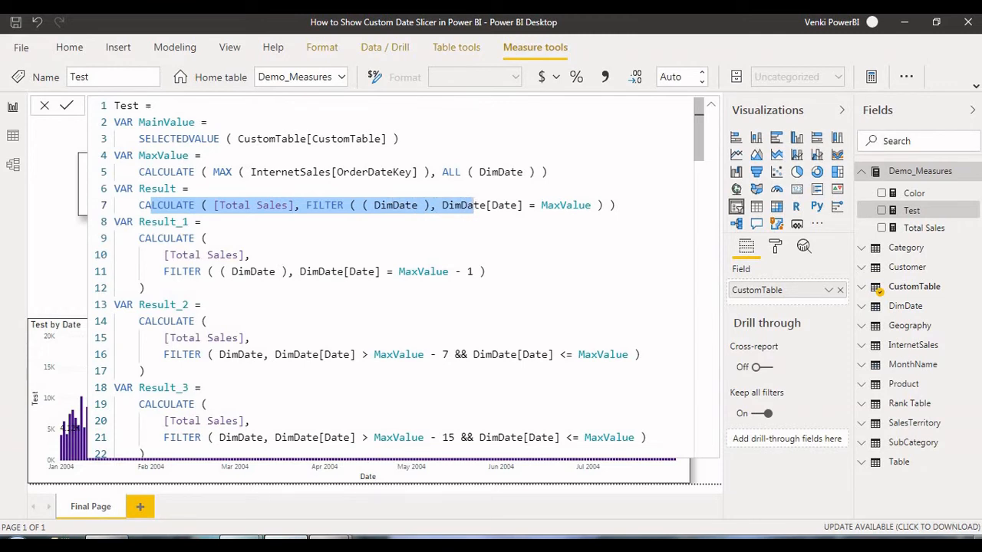
pyautogui.click(546, 205)
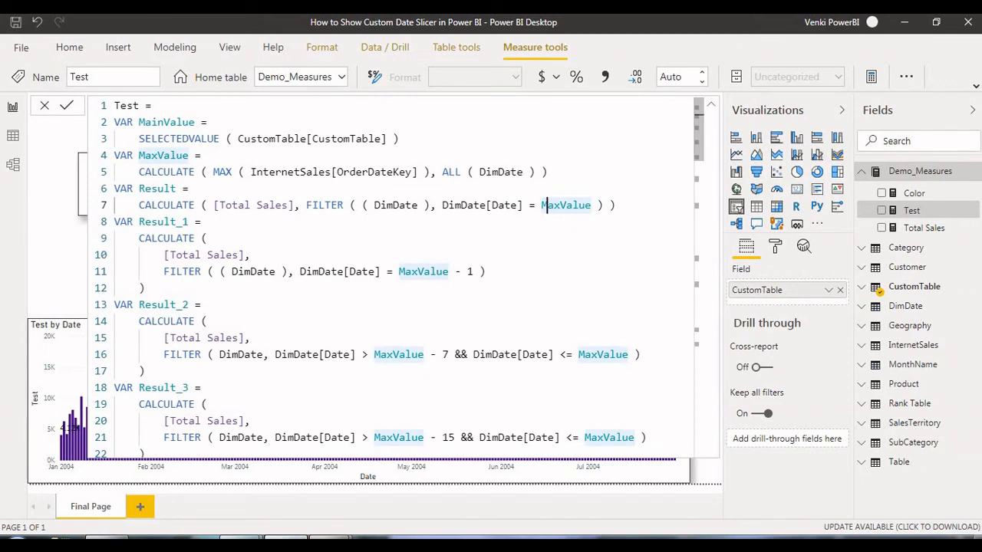
pyautogui.moveTo(139, 188); pyautogui.dragTo(157, 205)
pyautogui.click(164, 204)
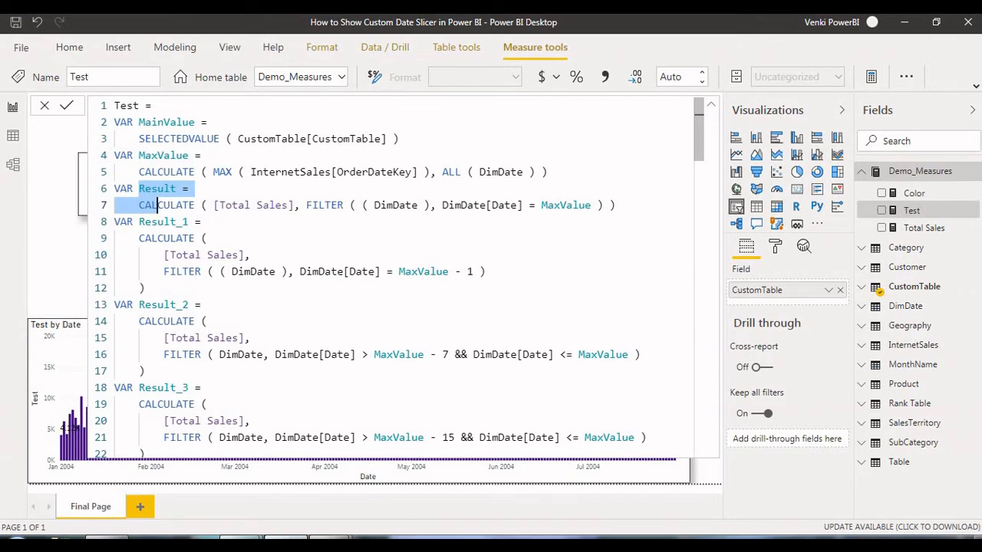
# Step: Examine the Result_1, Result_2 and Result_3 variables of the Test formula, including their date filters relative to MaxValue
pyautogui.click(200, 255)
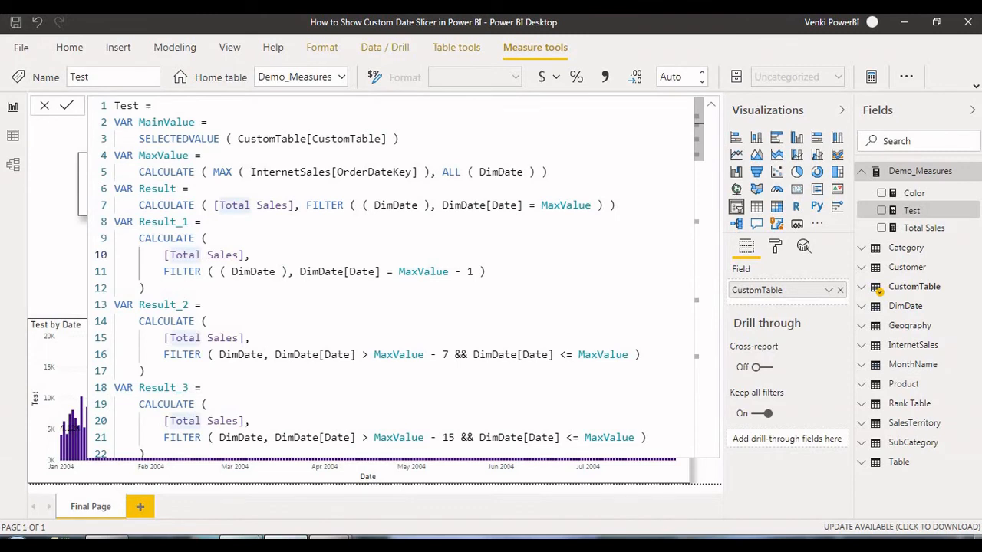
pyautogui.moveTo(145, 221); pyautogui.dragTo(163, 271)
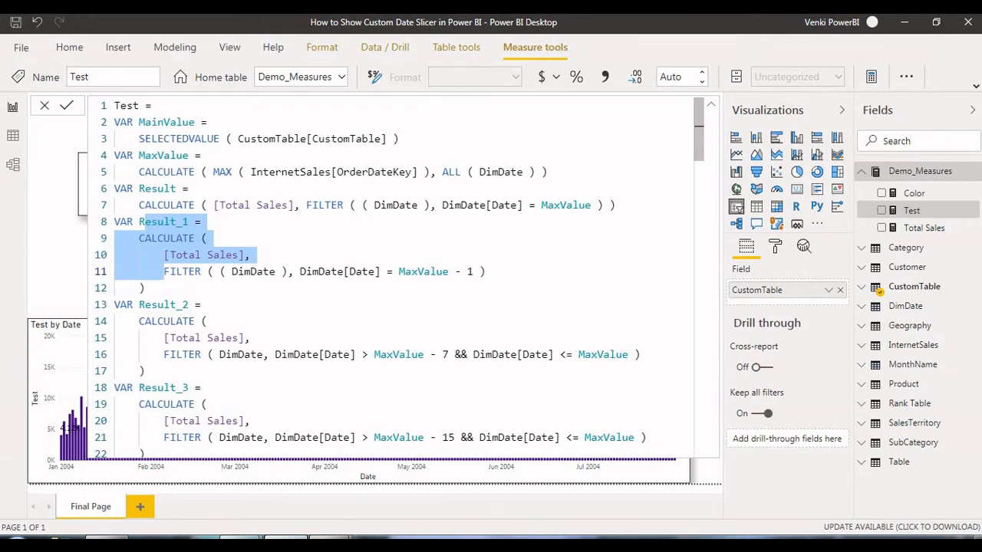
pyautogui.click(480, 272)
pyautogui.scroll(-1, 479, 272)
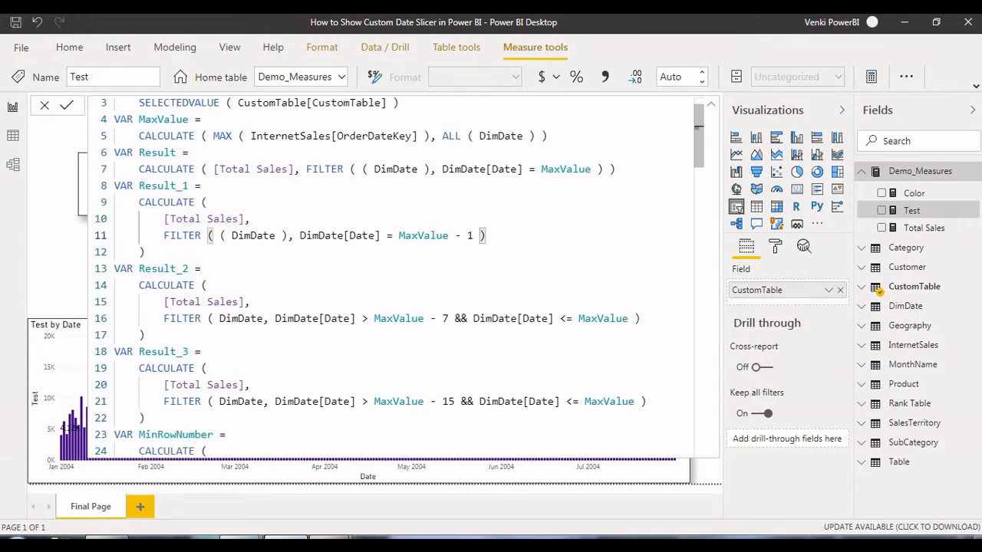
pyautogui.moveTo(176, 268); pyautogui.dragTo(144, 335)
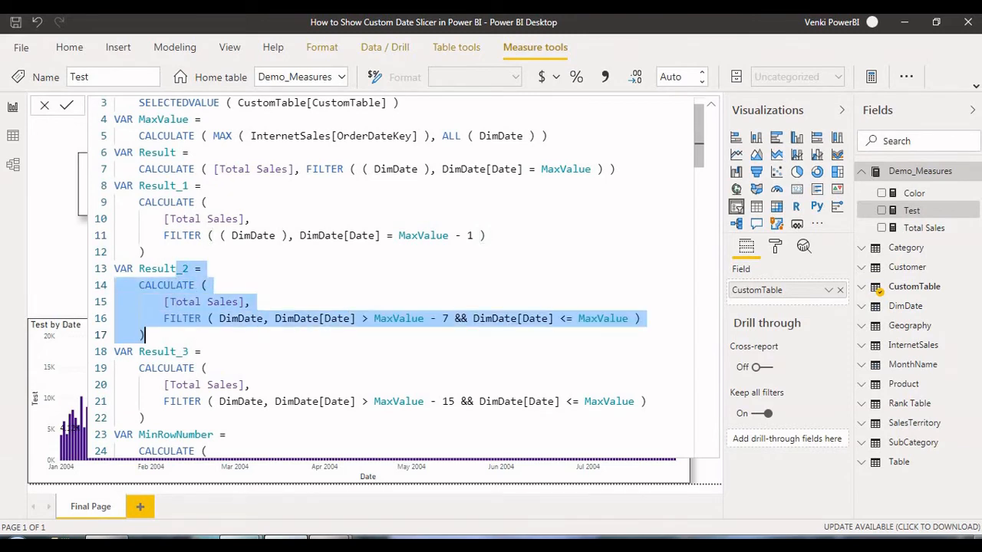
pyautogui.click(250, 303)
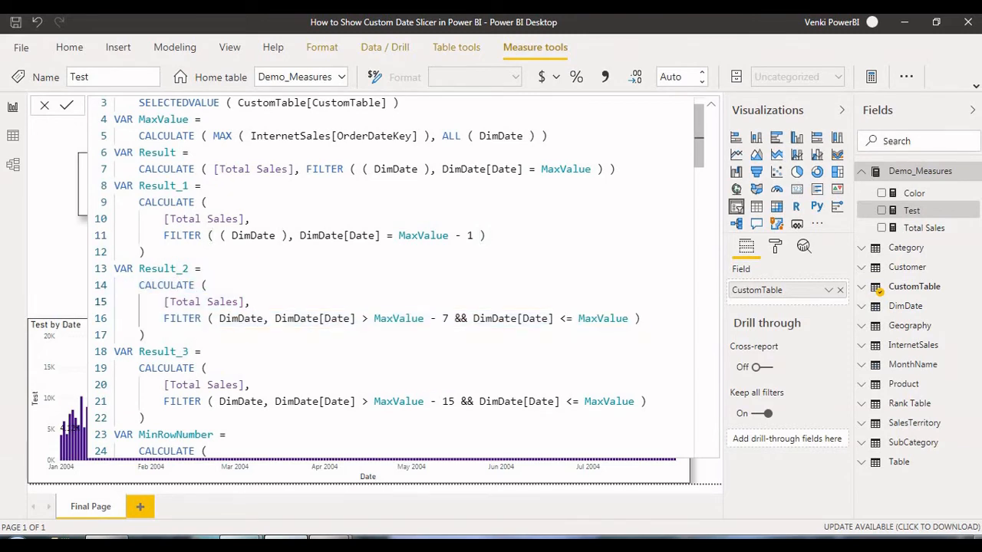
pyautogui.moveTo(275, 318); pyautogui.dragTo(578, 318)
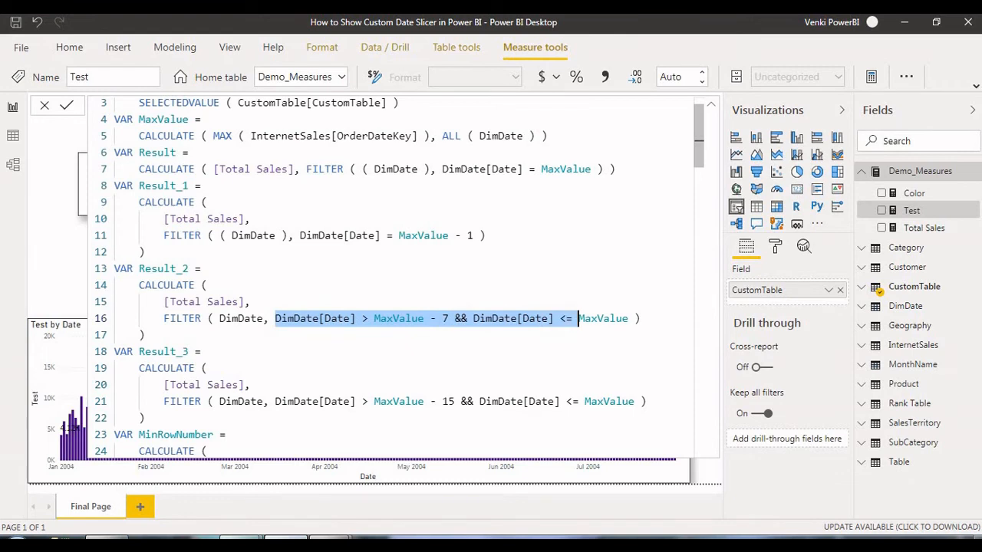
pyautogui.scroll(-1, 579, 318)
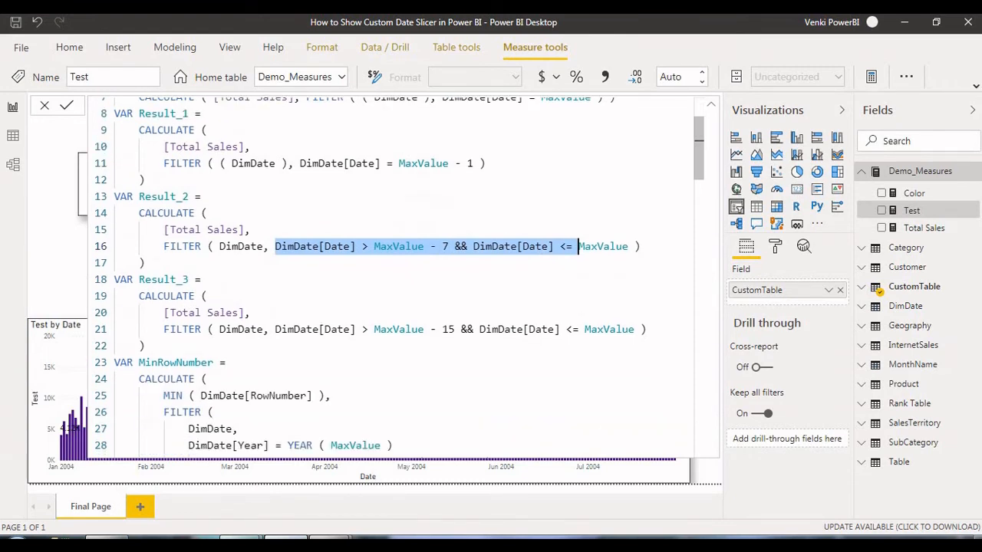
pyautogui.scroll(-1, 383, 268)
pyautogui.moveTo(139, 226); pyautogui.dragTo(146, 309)
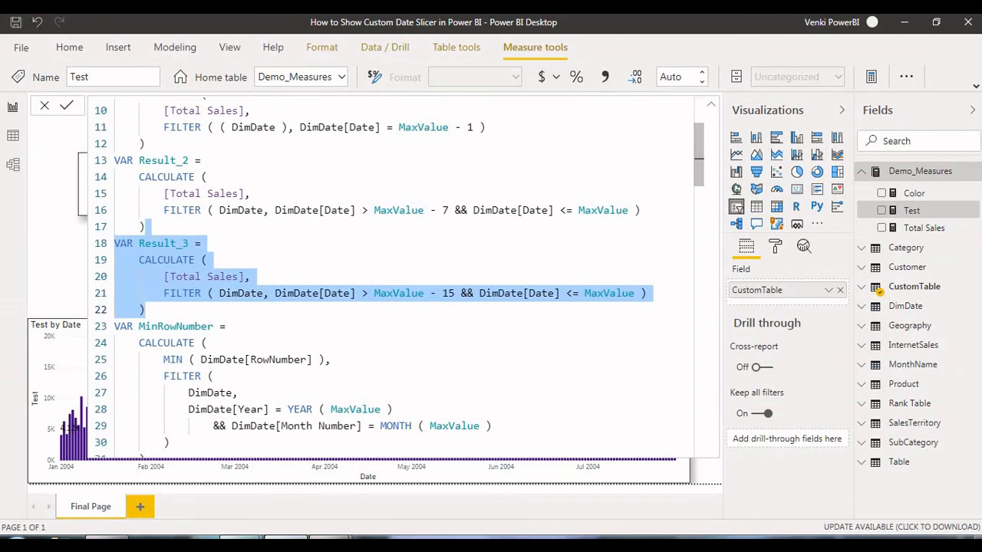
# Step: Find the FinalReuslt variable near the end of the Test formula and look over its nested IF structure
pyautogui.scroll(-4, 398, 280)
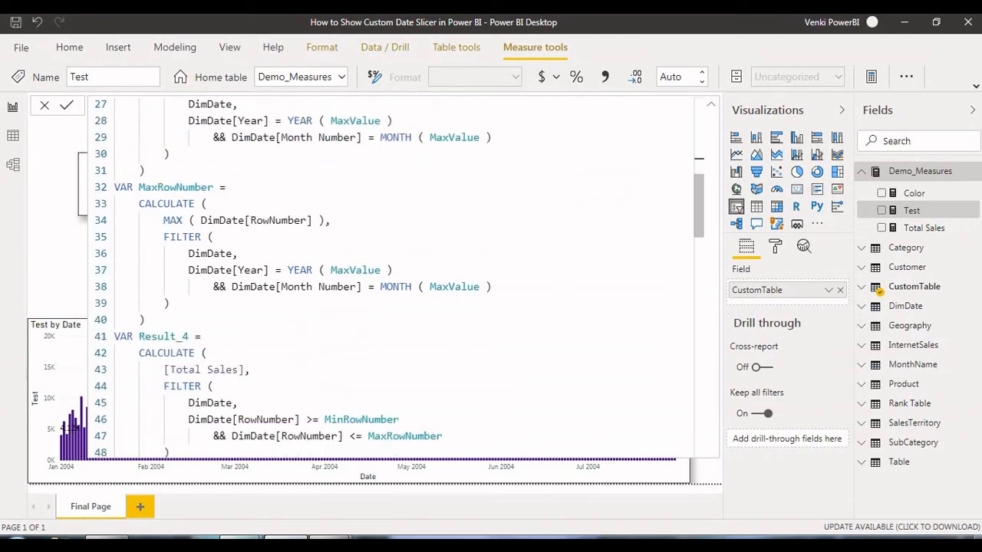
pyautogui.scroll(-18, 398, 280)
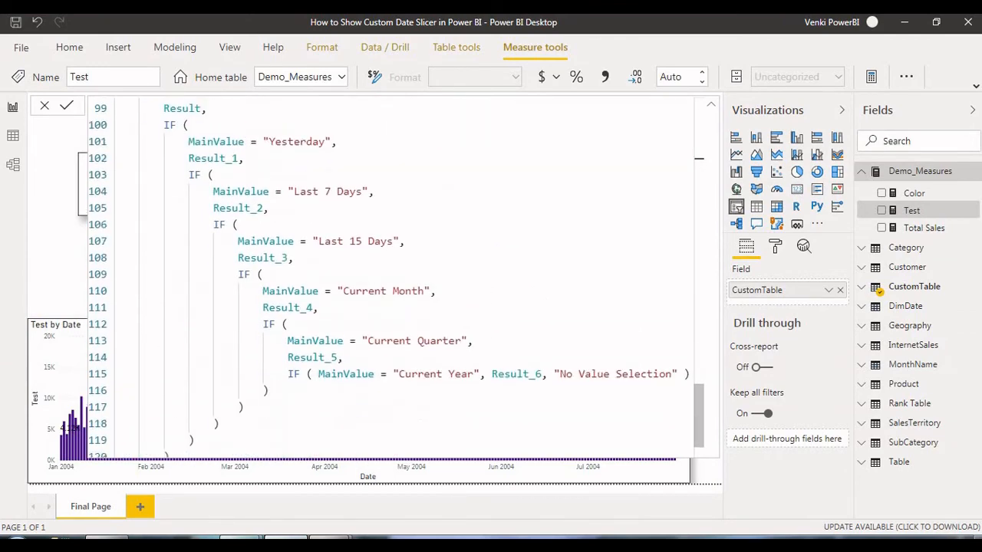
pyautogui.scroll(2, 399, 280)
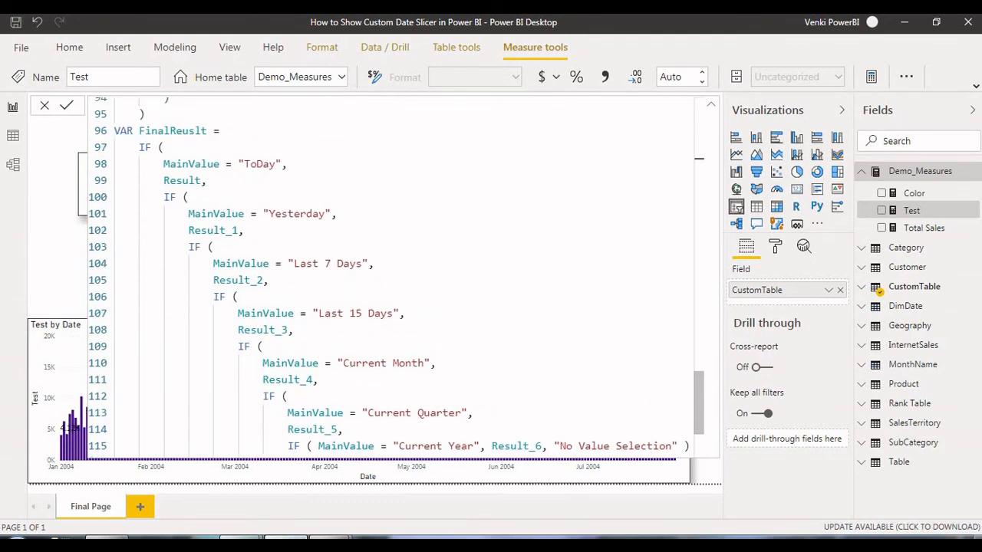
pyautogui.moveTo(138, 164); pyautogui.dragTo(238, 347)
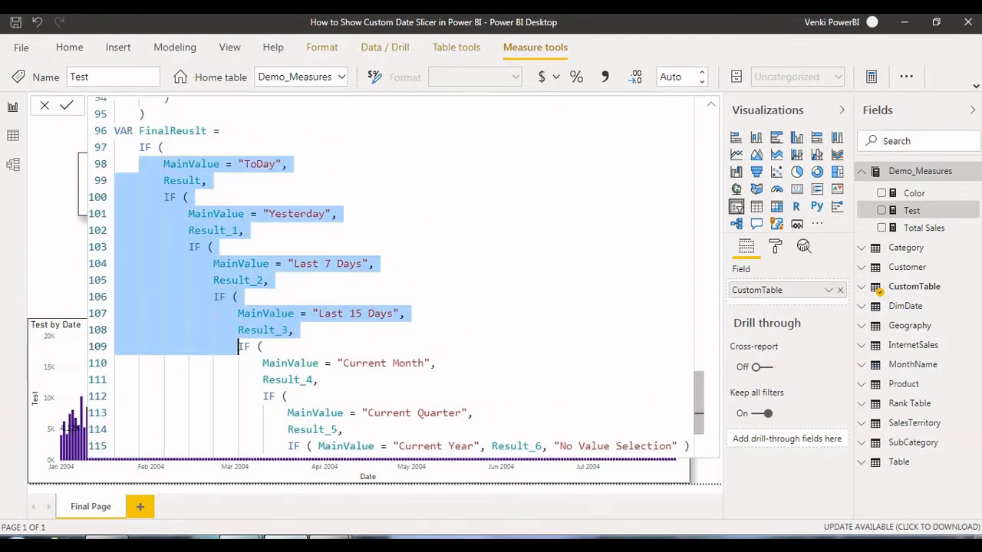
pyautogui.scroll(-2, 238, 347)
pyautogui.scroll(1, 399, 280)
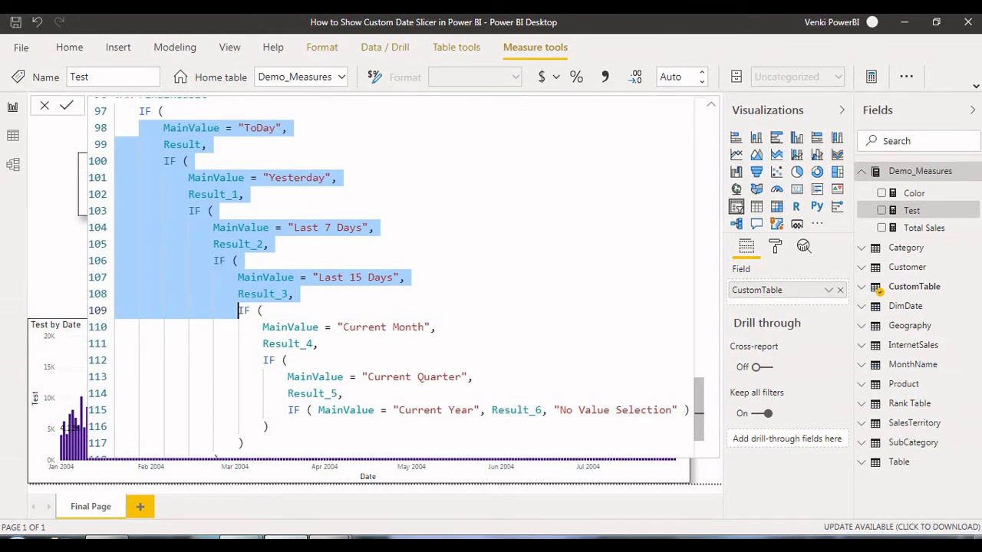
# Step: Examine how FinalReuslt pairs the ToDay, Yesterday and Last 7 Days selections with their result variables, through to the RETURN statement
pyautogui.click(207, 212)
pyautogui.moveTo(163, 128); pyautogui.dragTo(277, 128)
pyautogui.doubleClick(181, 144)
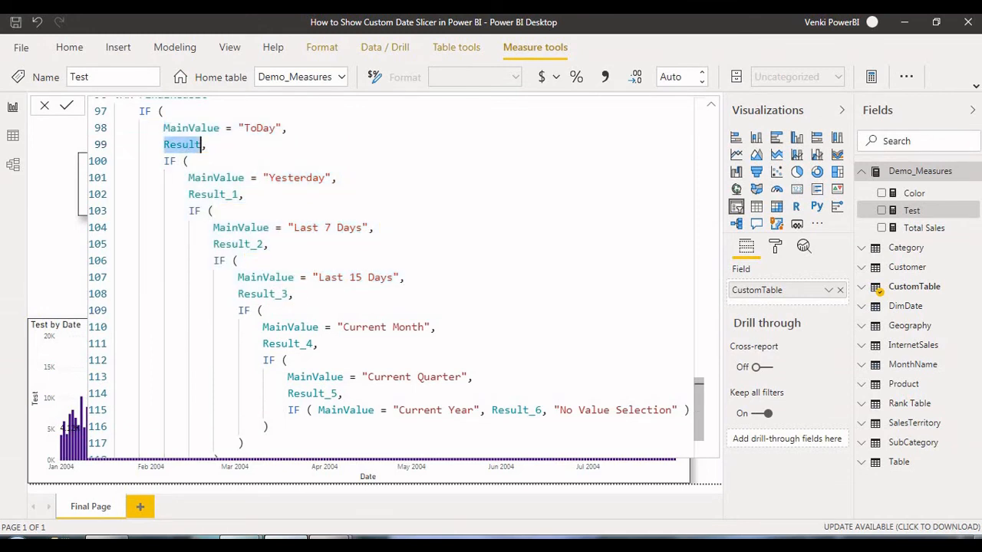
pyautogui.doubleClick(216, 177)
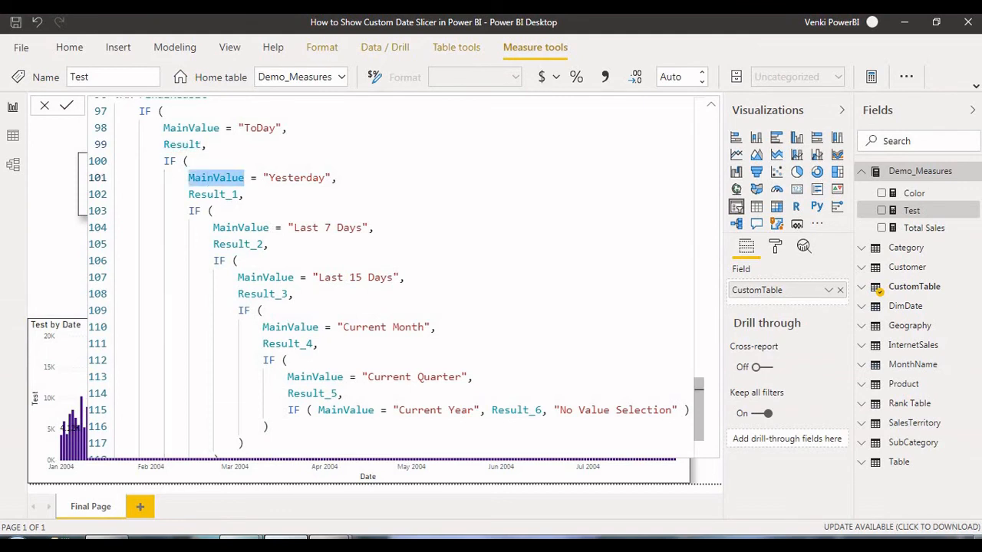
pyautogui.click(281, 177)
pyautogui.doubleClick(281, 177)
pyautogui.doubleClick(213, 194)
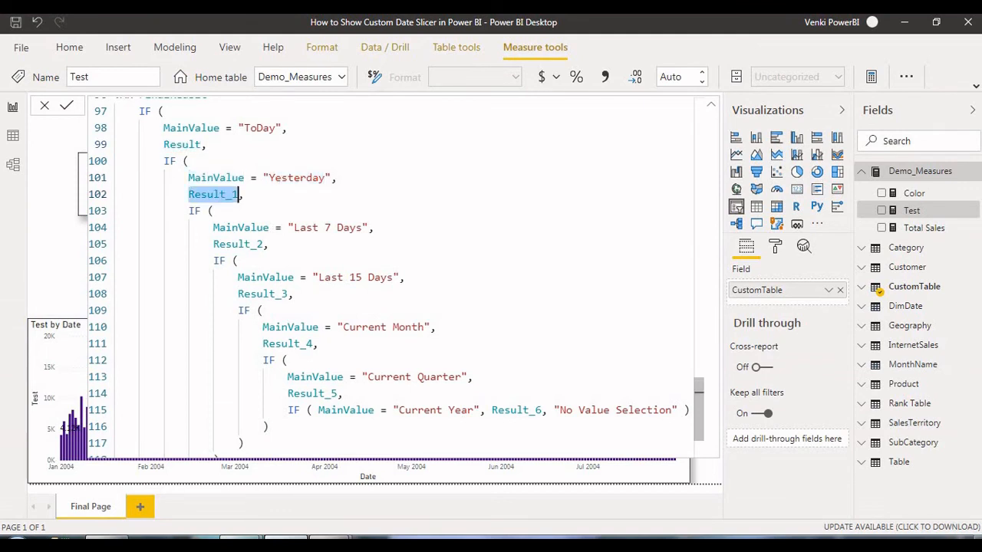
pyautogui.moveTo(250, 227); pyautogui.dragTo(336, 227)
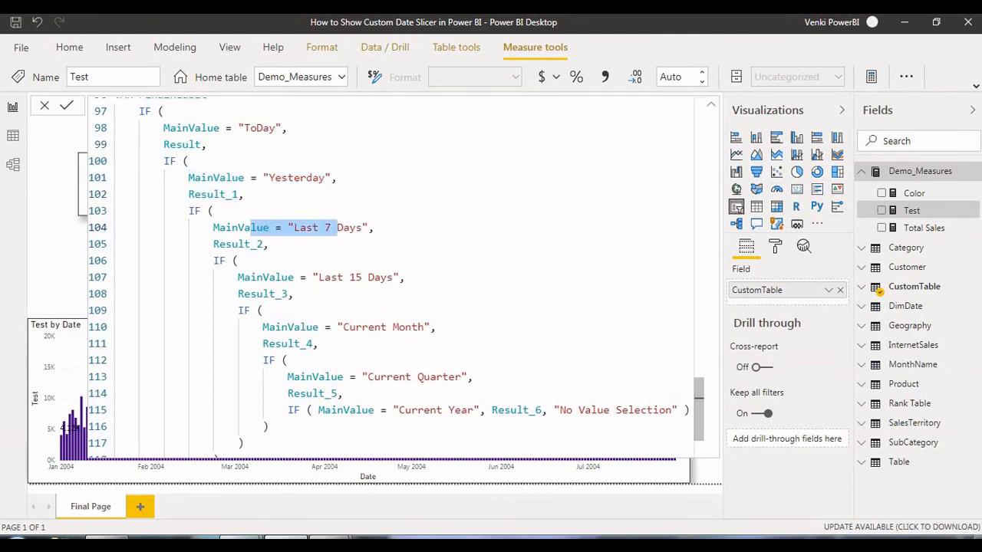
pyautogui.moveTo(213, 244); pyautogui.dragTo(269, 244)
pyautogui.scroll(-2, 268, 244)
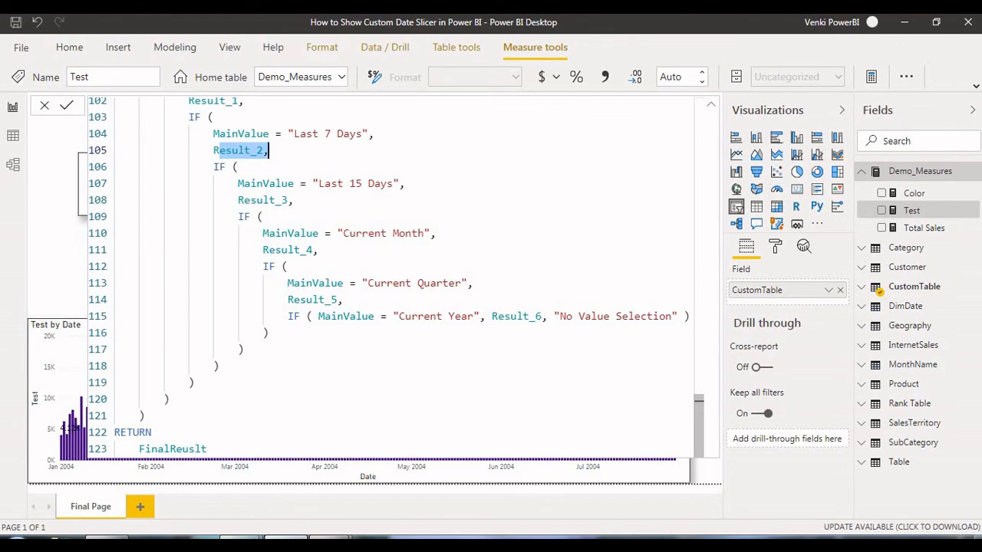
# Step: Skim the Test formula back to its opening variables and collapse it to reveal the report page
pyautogui.scroll(13, 399, 276)
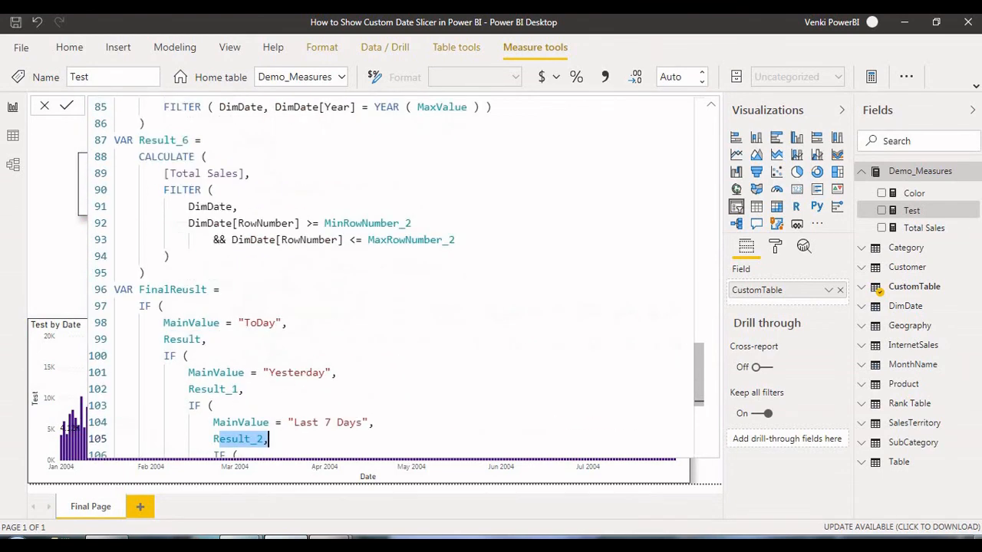
pyautogui.scroll(20, 398, 276)
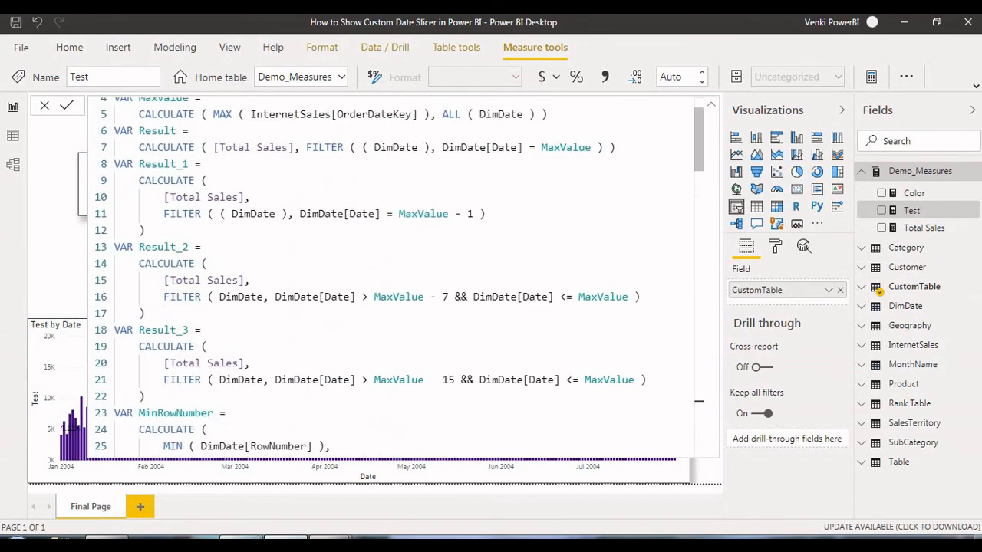
pyautogui.click(711, 105)
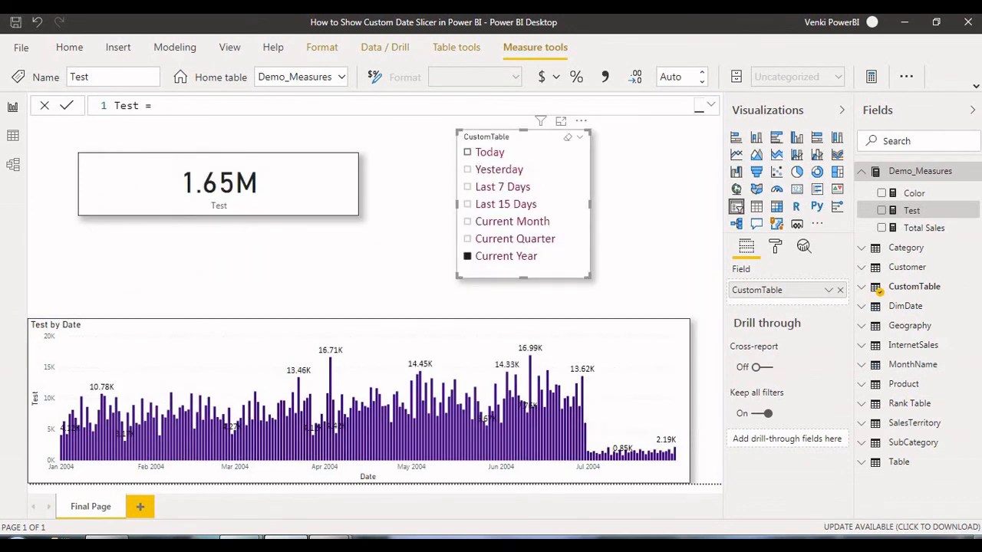
# Step: Filter the report by every CustomTable period from Today through Current Year to recheck the measure against the card and chart
pyautogui.click(483, 152)
pyautogui.click(495, 169)
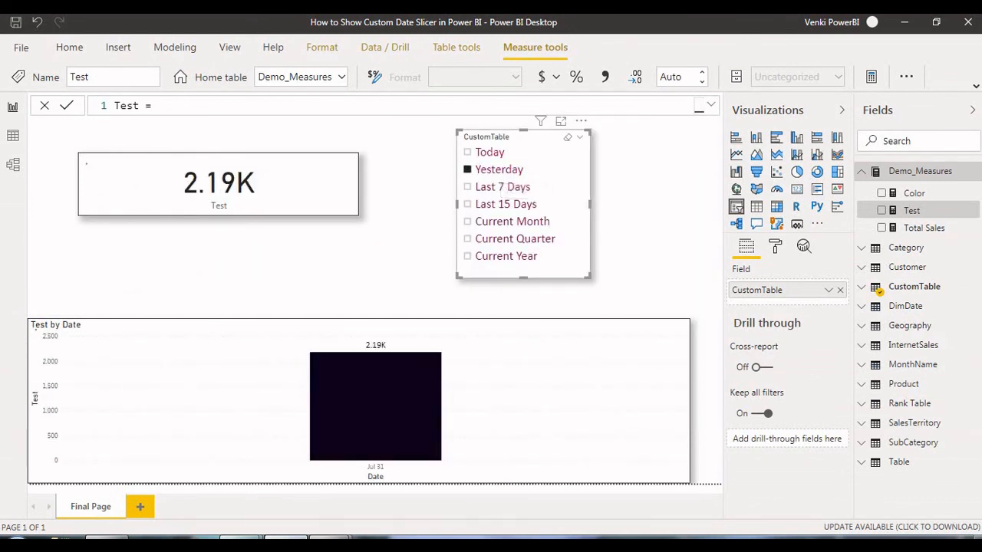
pyautogui.click(502, 186)
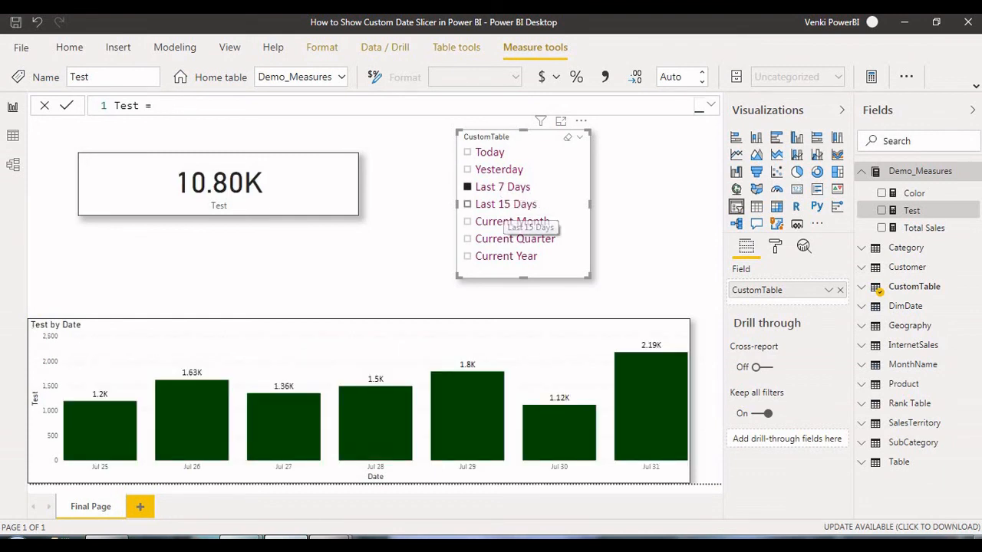
pyautogui.click(505, 204)
pyautogui.click(512, 221)
pyautogui.click(514, 238)
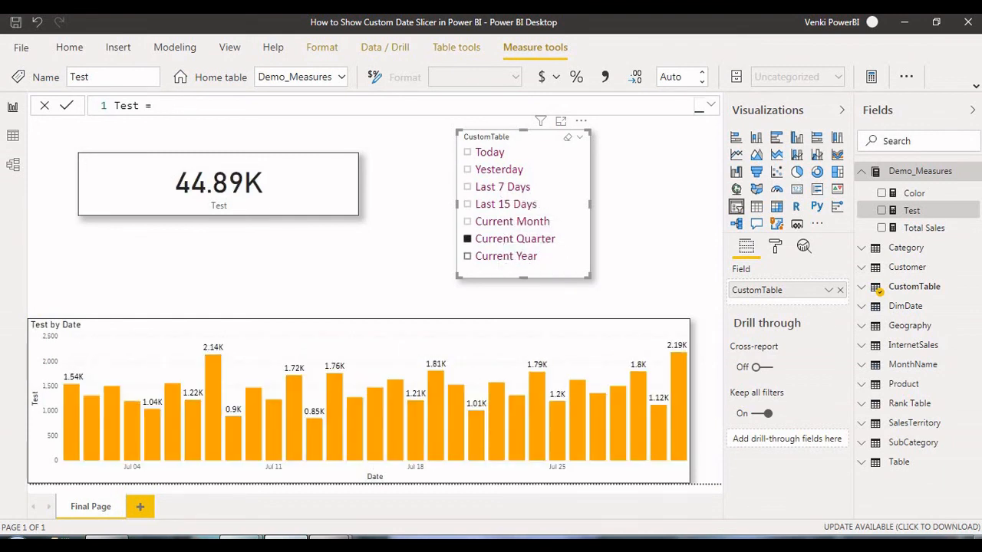
pyautogui.click(505, 256)
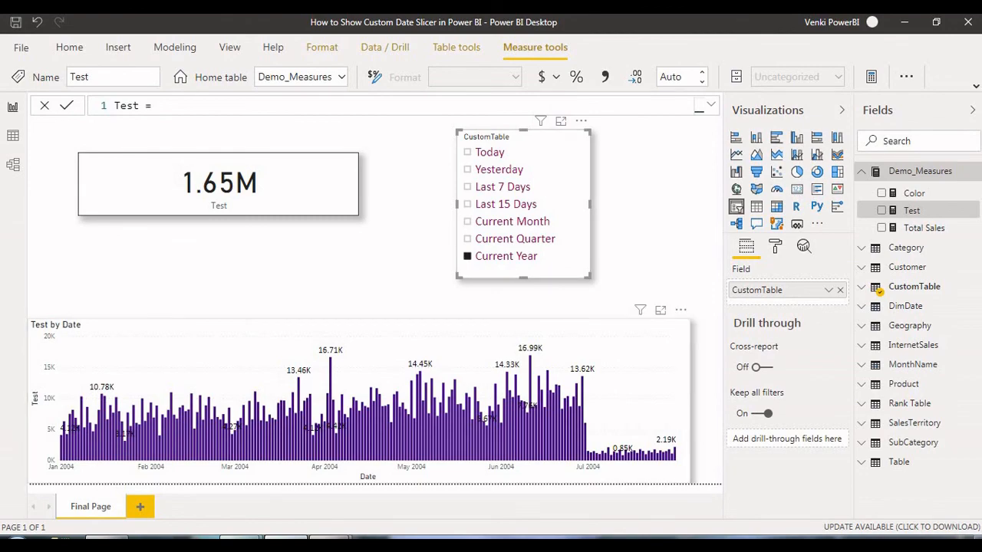
# Step: Switch to the Course_Details.PNG image in Windows Photo Viewer
pyautogui.moveTo(331, 541)
pyautogui.click(252, 471)
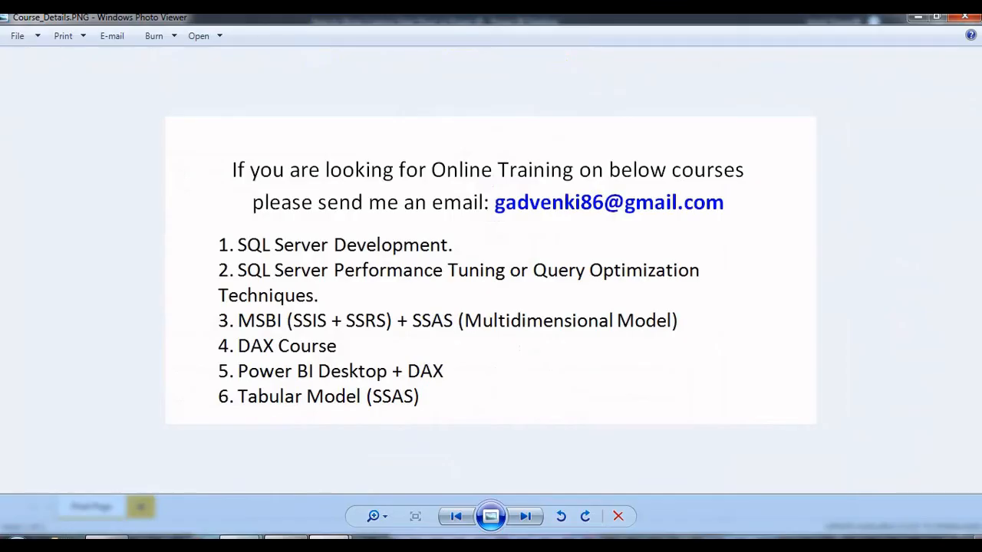